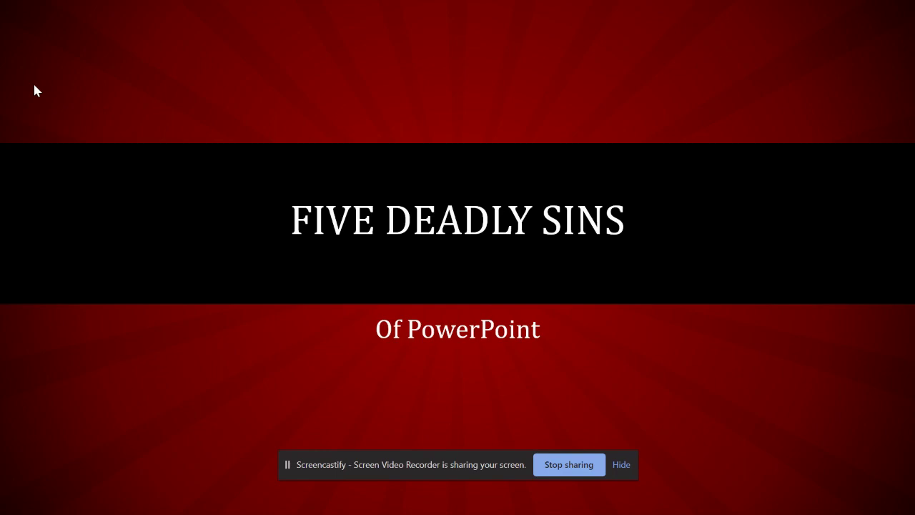
Advance the slideshow from the Five Deadly Sins title to 'Sin 1 – Too Many Words'
key("Right")
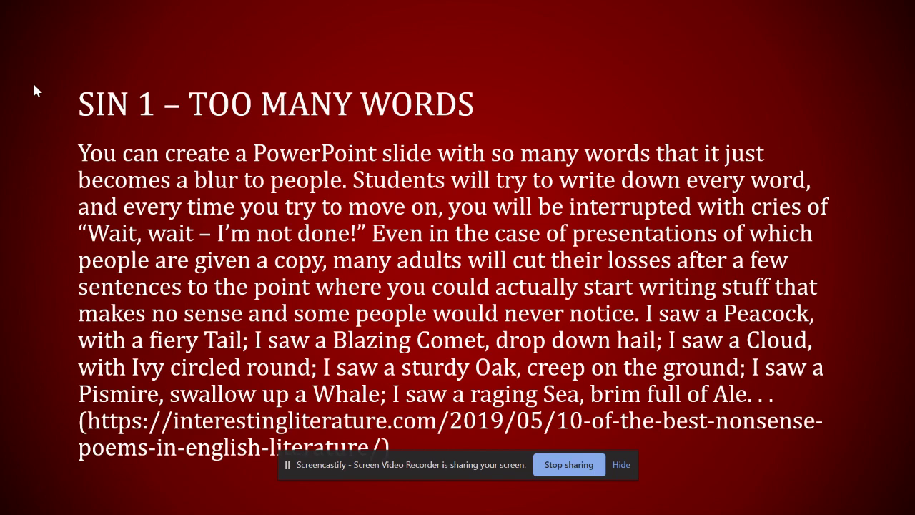
Advance through Solution 1, Sin 2 and Solution 2, then exit the show to slide 5
key("Right")
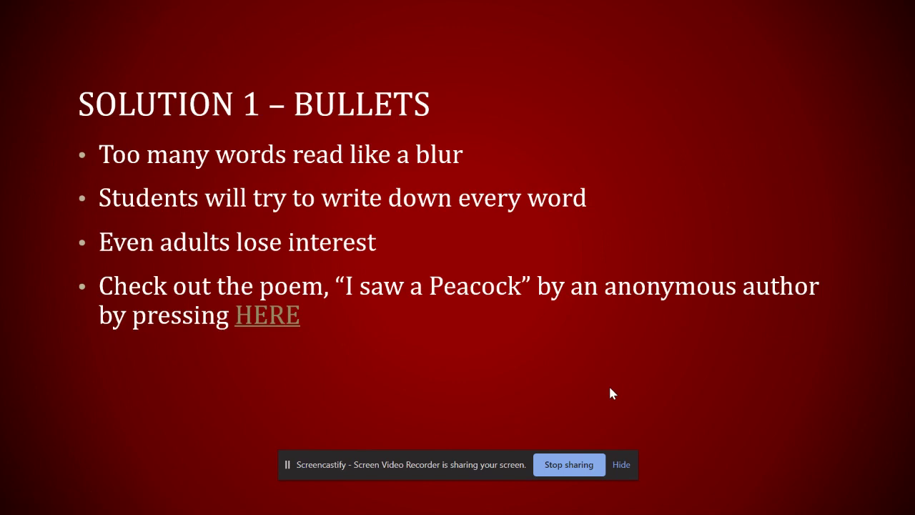
key("Right")
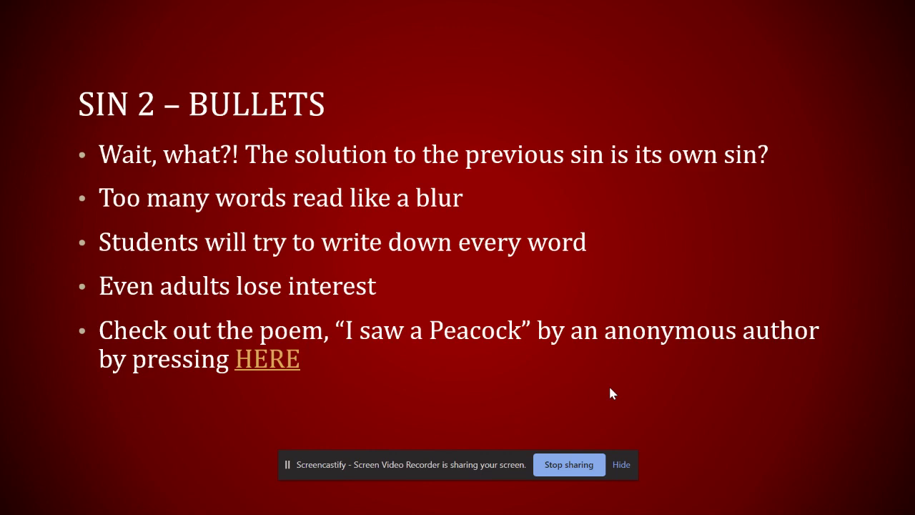
key("Right")
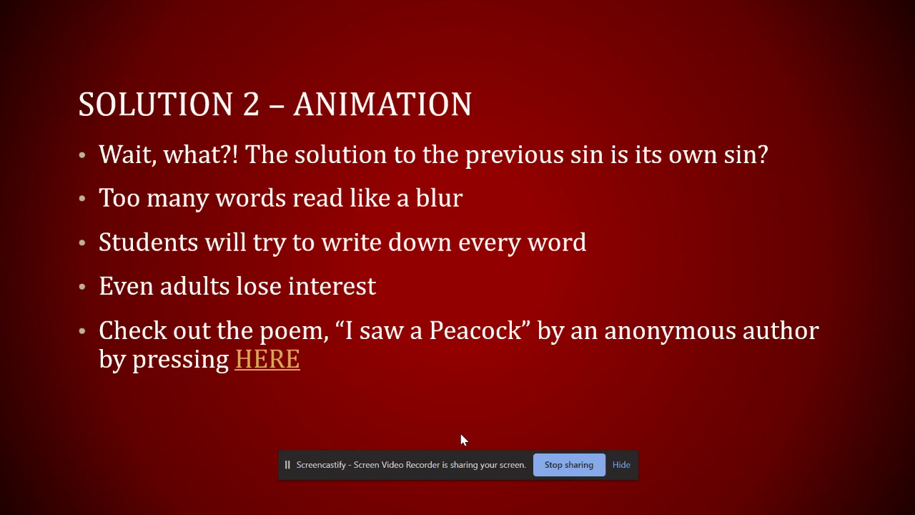
key("Escape")
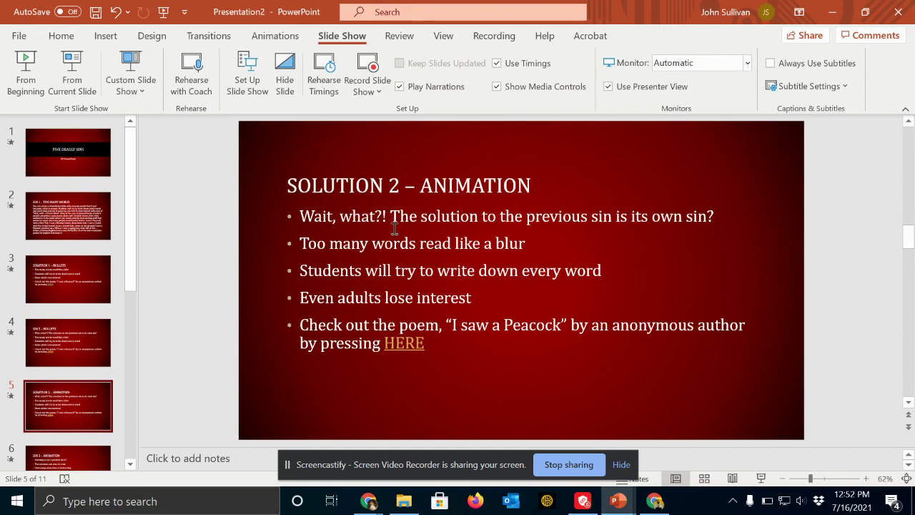
Apply a Fade entrance animation to the first bullet on the Solution 2 – Animation slide
left_click(277, 36)
left_click(211, 36)
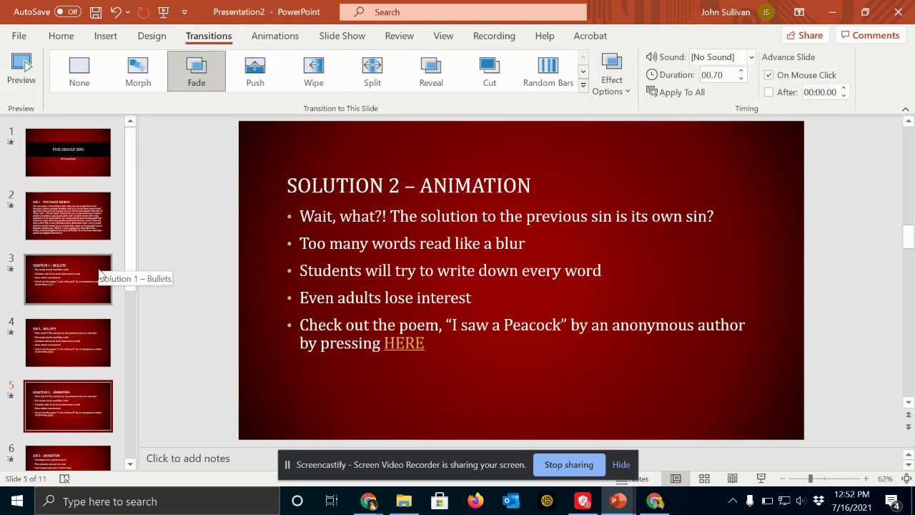
left_click(275, 37)
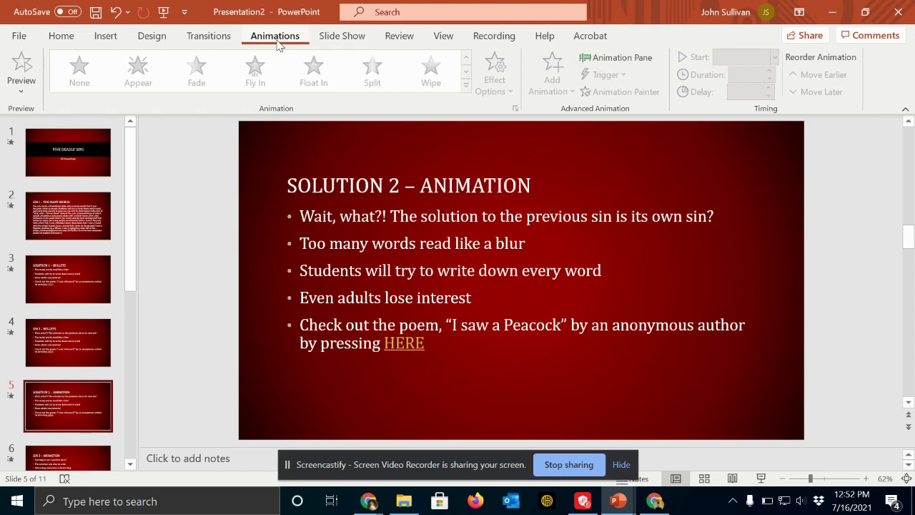
left_click_drag(719, 216, 315, 224)
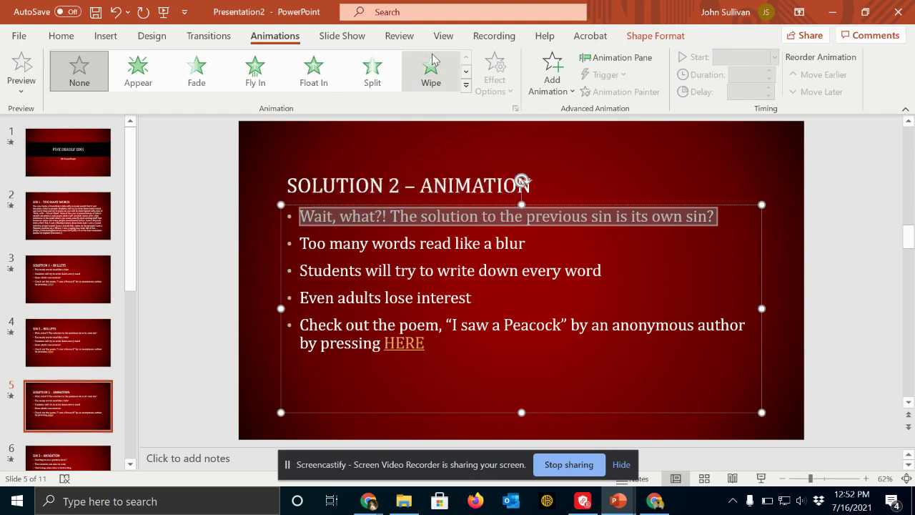
left_click(189, 64)
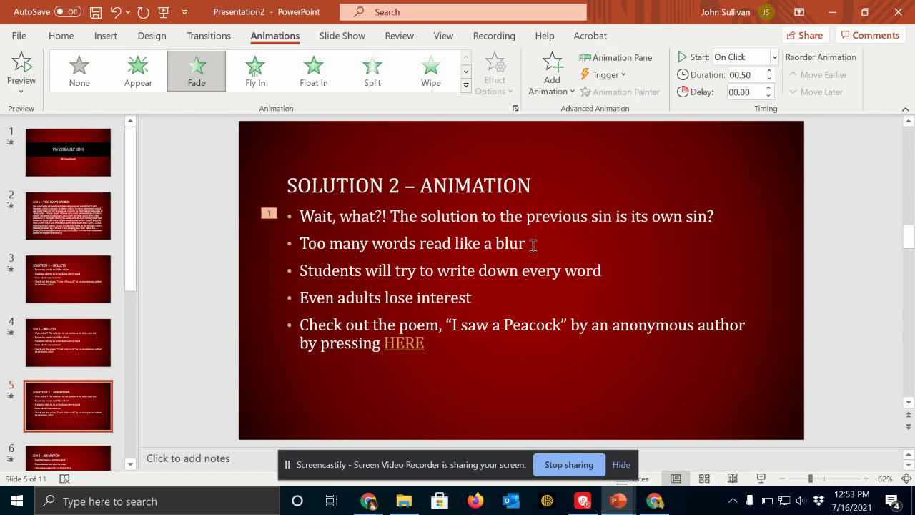
Give bullets two, three and four Fade animations, then select the final poem bullet
left_click_drag(533, 245, 300, 244)
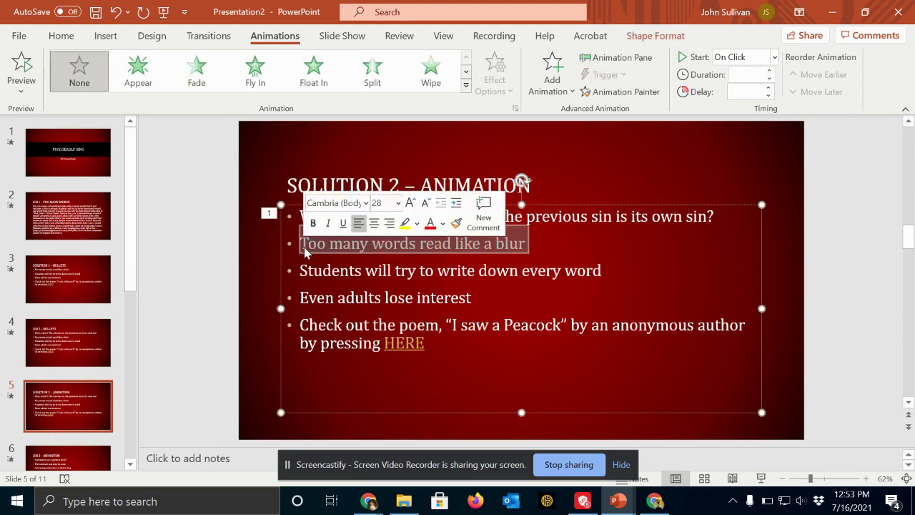
left_click(197, 71)
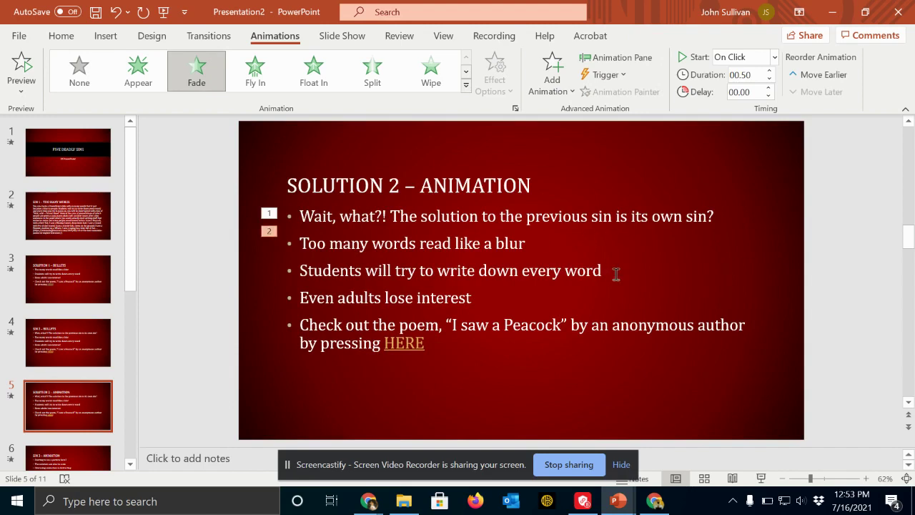
left_click_drag(613, 274, 299, 272)
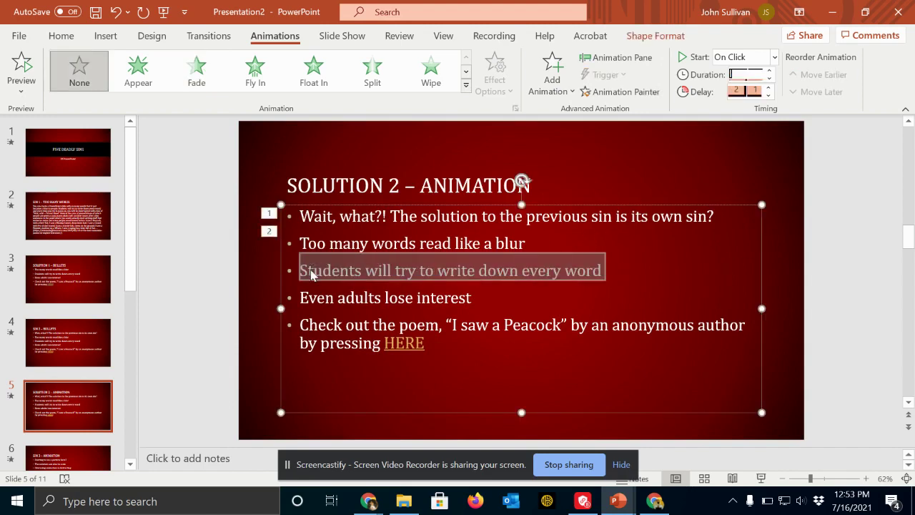
left_click(206, 75)
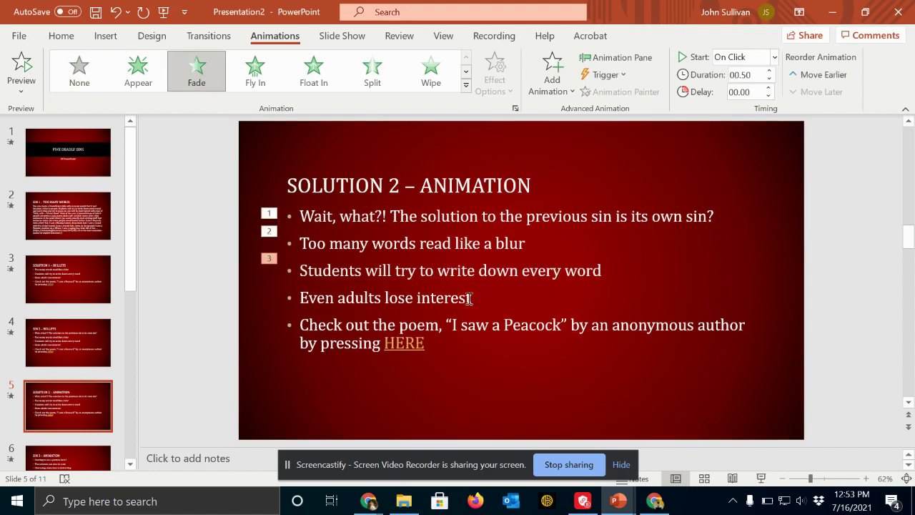
left_click_drag(474, 300, 301, 301)
left_click(194, 78)
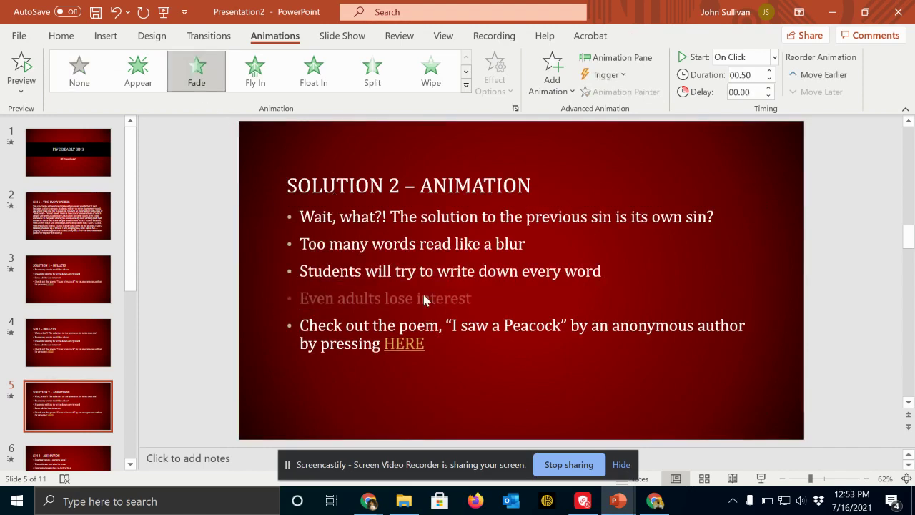
left_click_drag(443, 349, 302, 326)
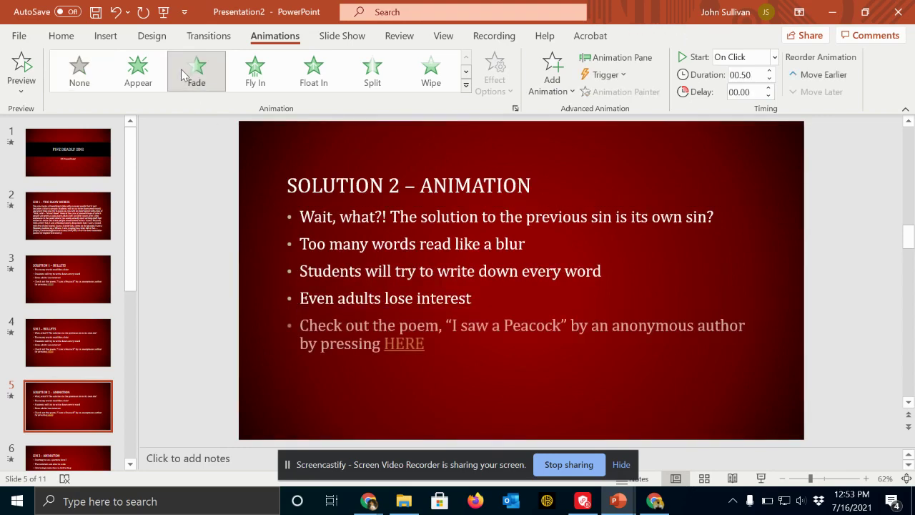
left_click(360, 36)
Present from slide 5, revealing the third, fourth and poem bullets one at a time
left_click(84, 89)
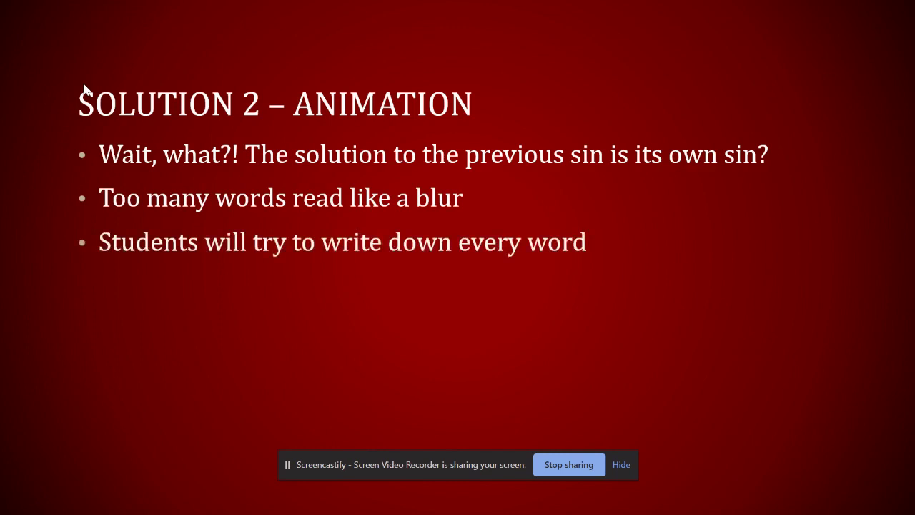
key("Right")
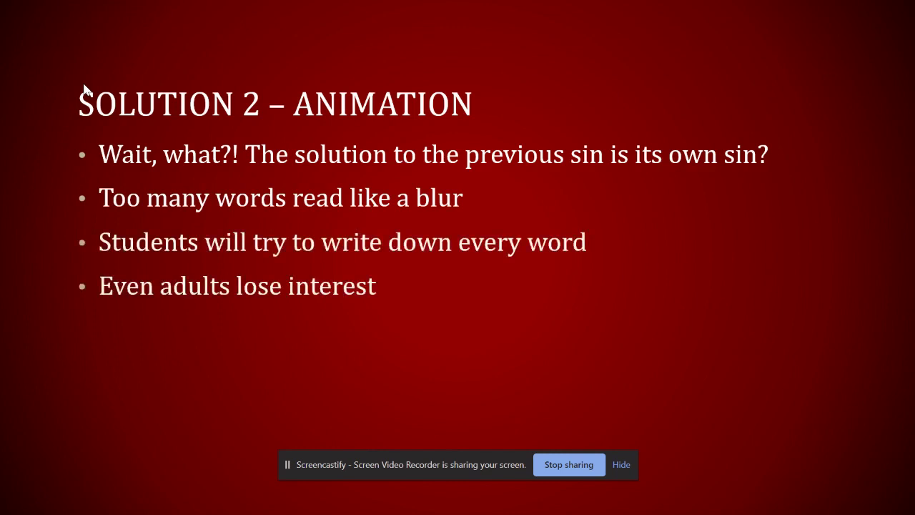
key("Right")
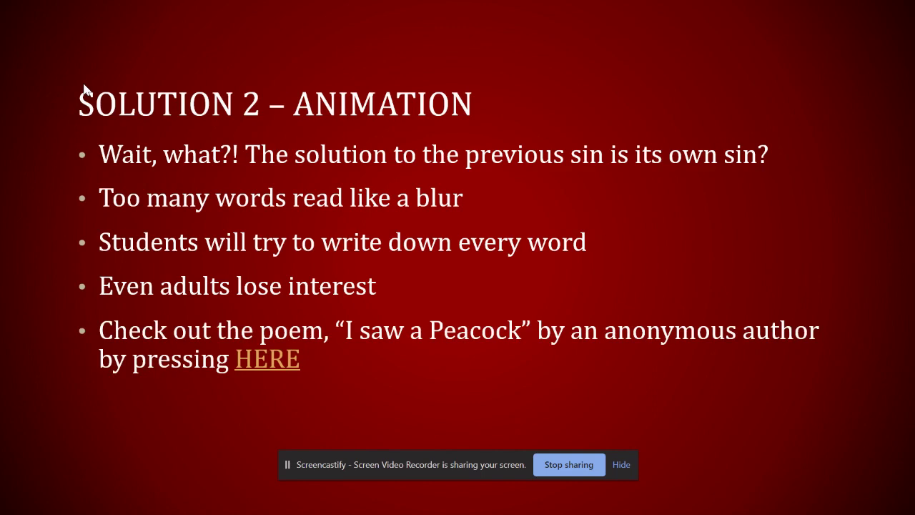
key("Right")
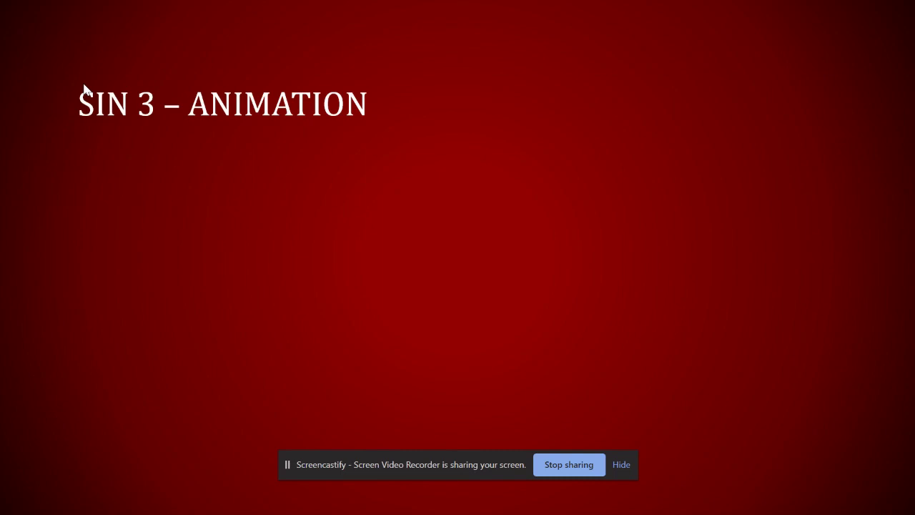
Play the Sin 3 bullet animations through to 'Solution 3 – Just Say No to Excessive Animation!'
key("Right")
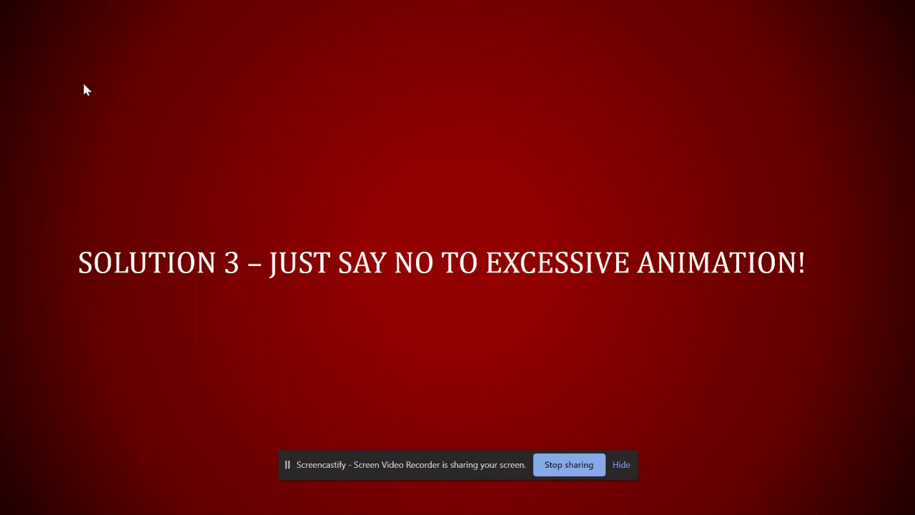
Move on to 'Sin 4 – Reading the Slide' and reveal its first bullet about reading
left_click(83, 90)
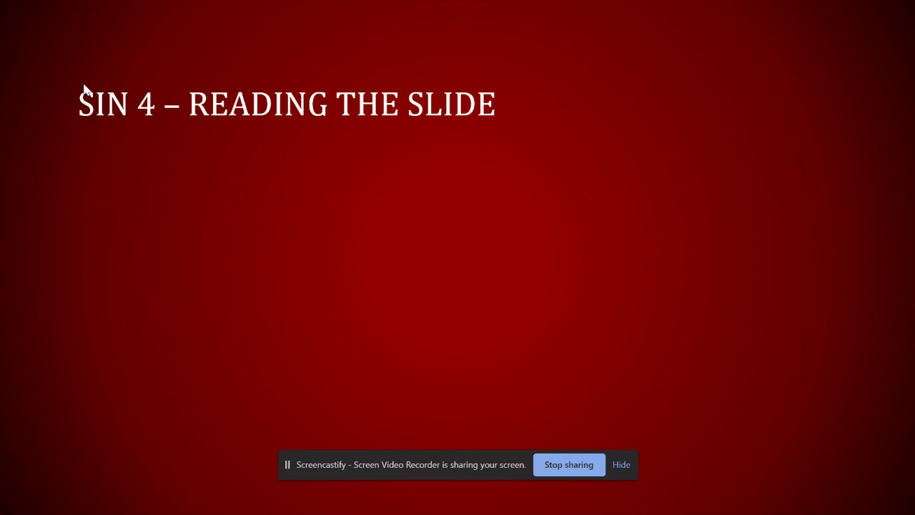
key("Right")
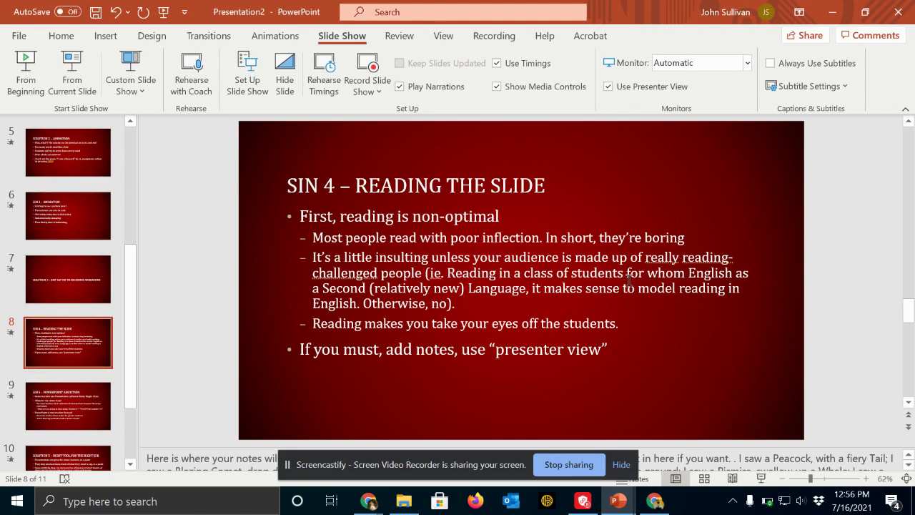
left_click(390, 350)
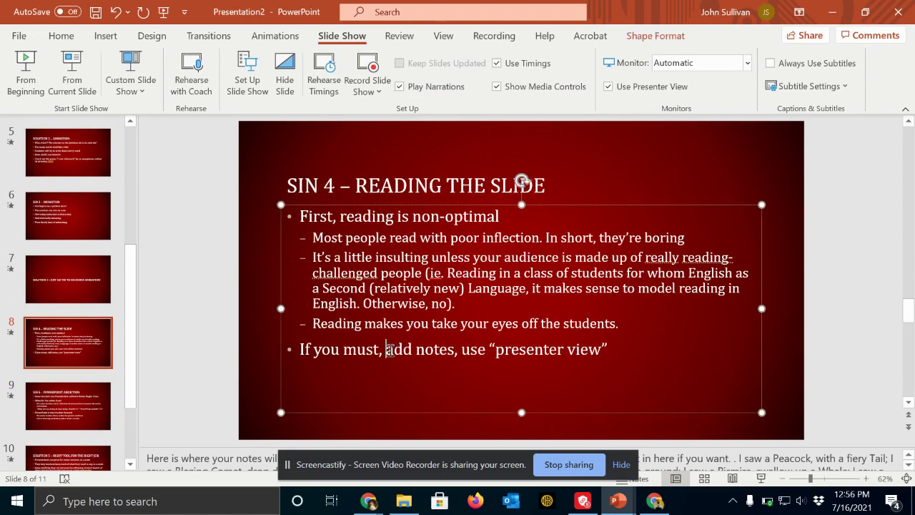
left_click_drag(390, 350, 449, 361)
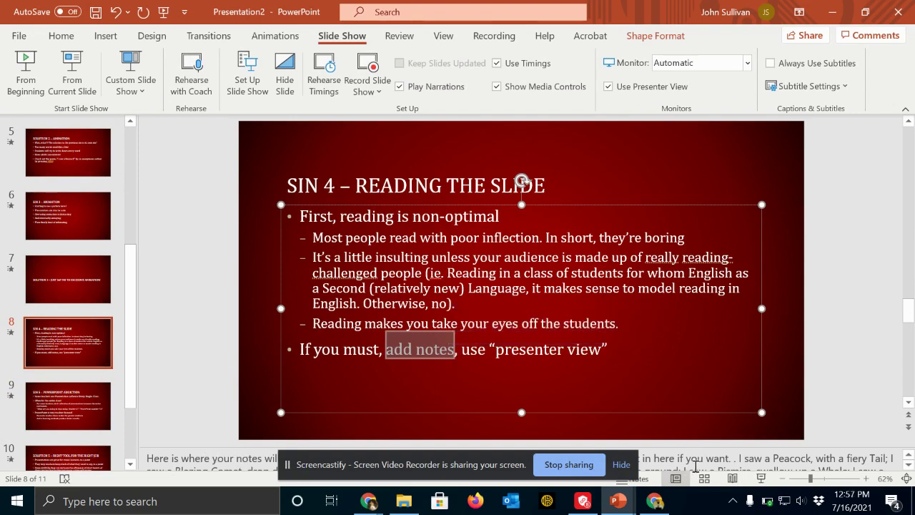
left_click_drag(745, 447, 747, 485)
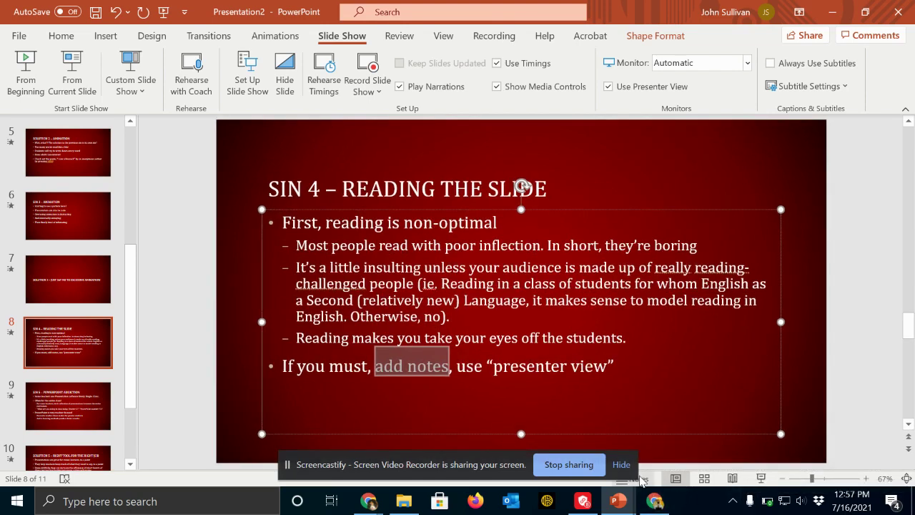
left_click(641, 479)
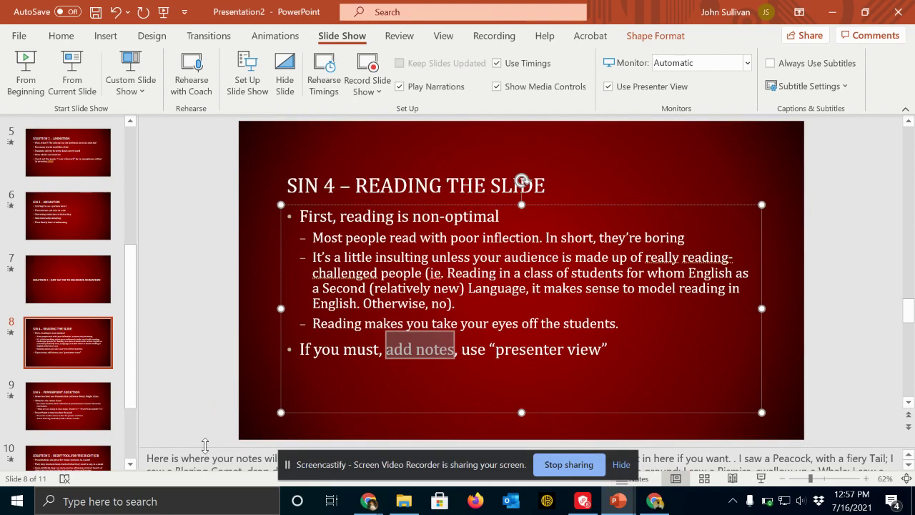
left_click_drag(204, 445, 215, 301)
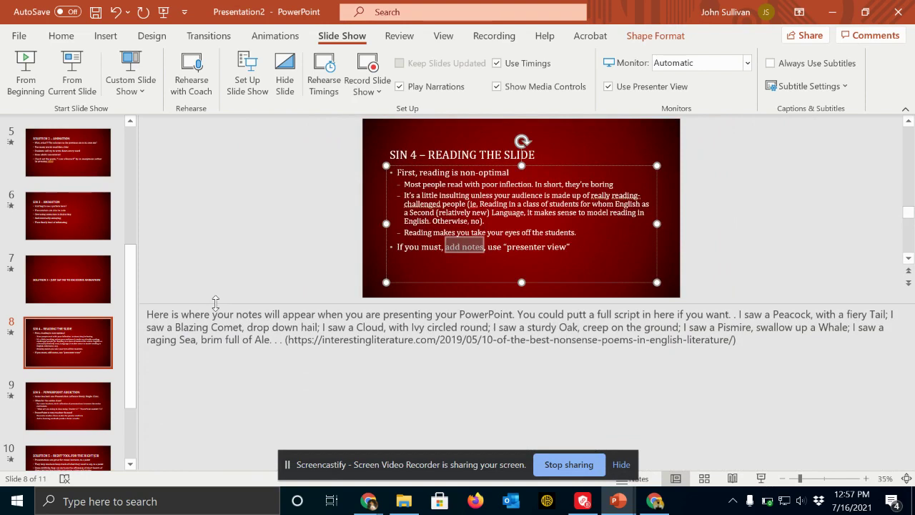
left_click_drag(215, 302, 207, 445)
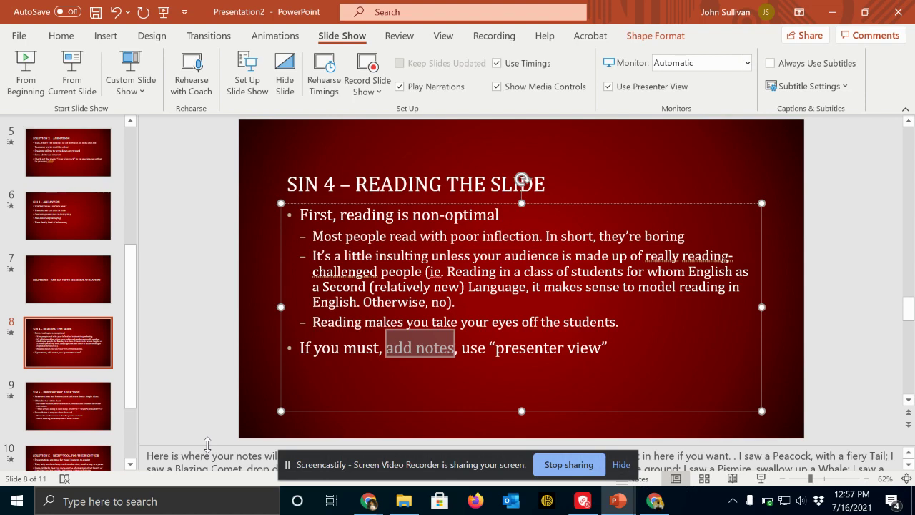
left_click(192, 299)
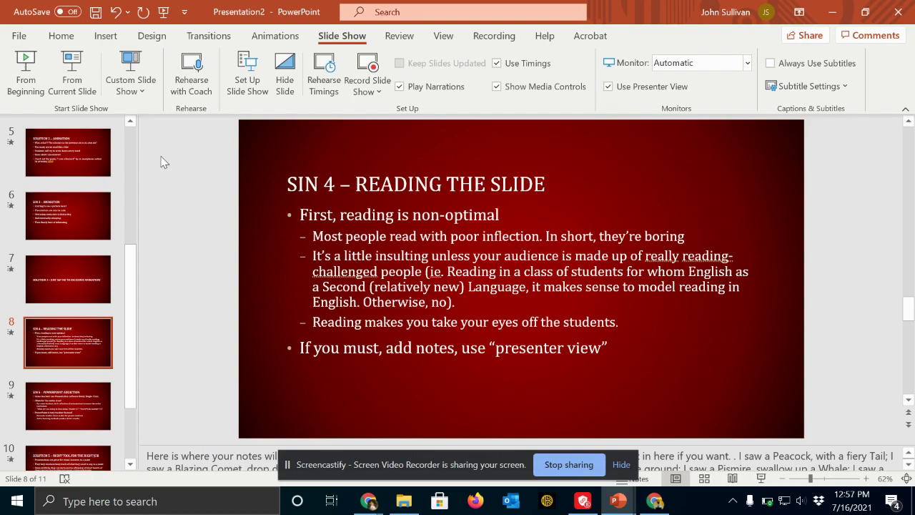
left_click(80, 72)
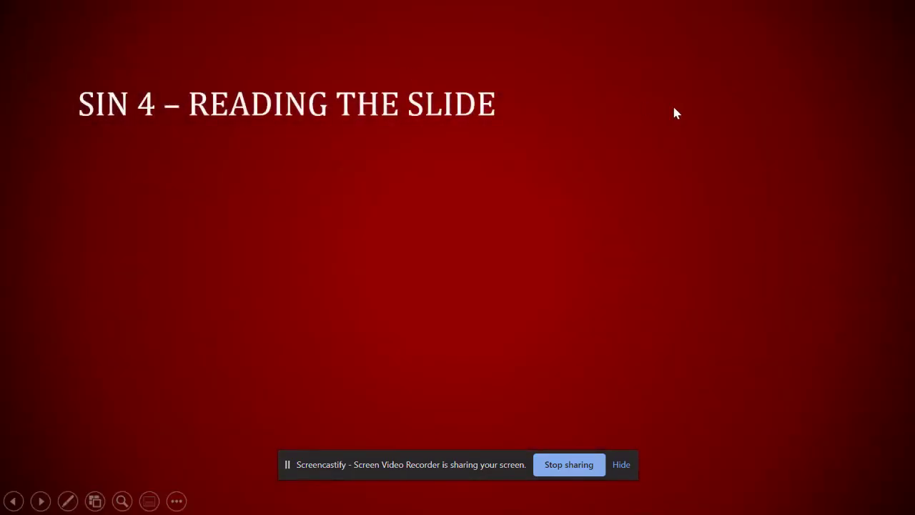
right_click(679, 114)
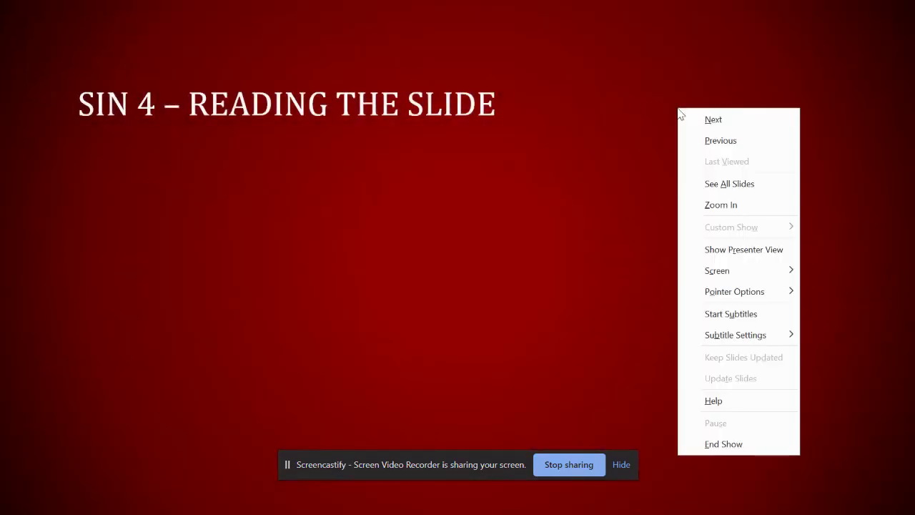
left_click(739, 256)
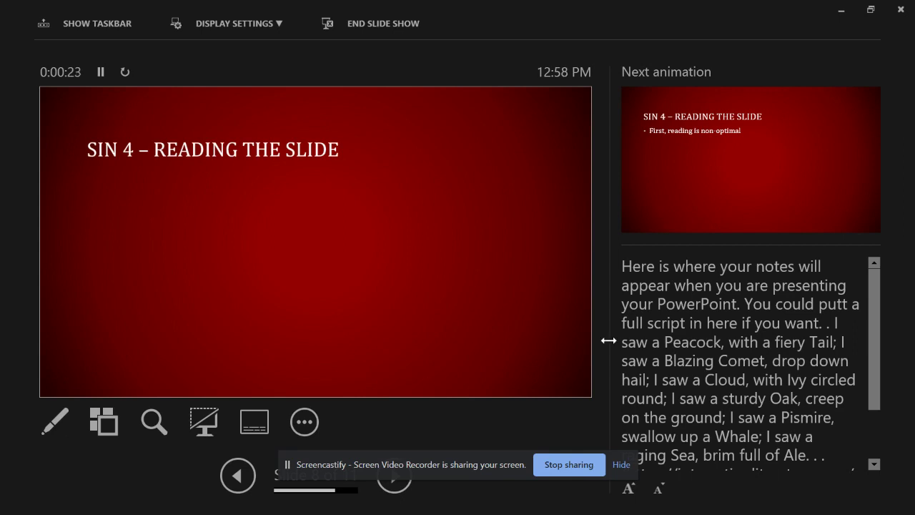
mouse_move(871, 293)
left_mouse_down()
mouse_move(866, 365)
mouse_move(864, 280)
mouse_move(865, 289)
left_mouse_up()
left_click(396, 490)
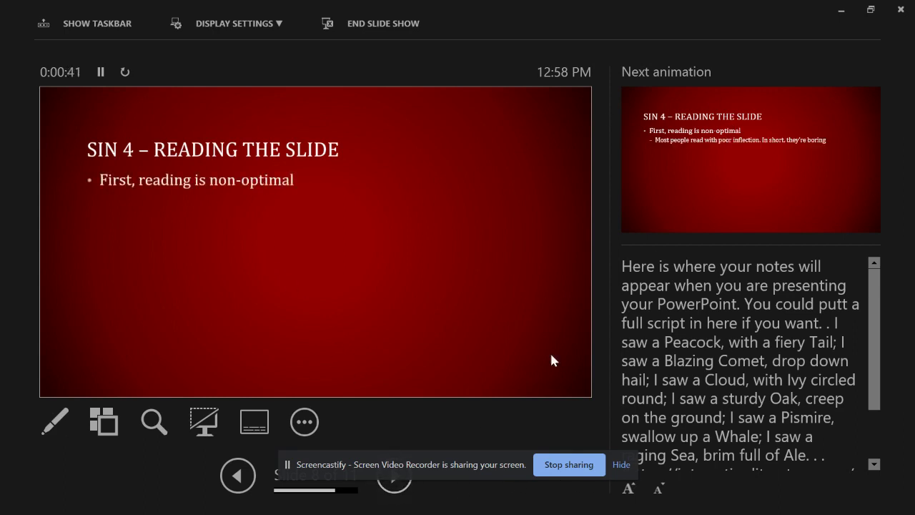
left_click(396, 488)
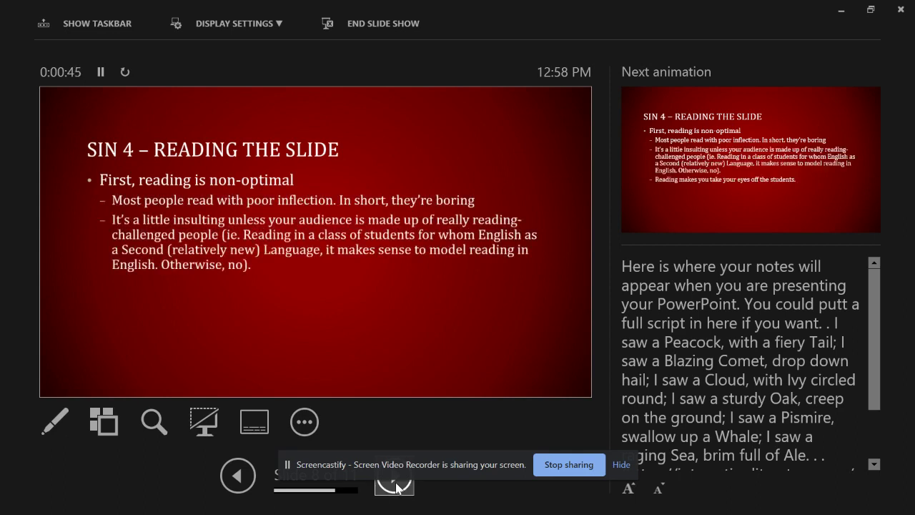
left_click(396, 489)
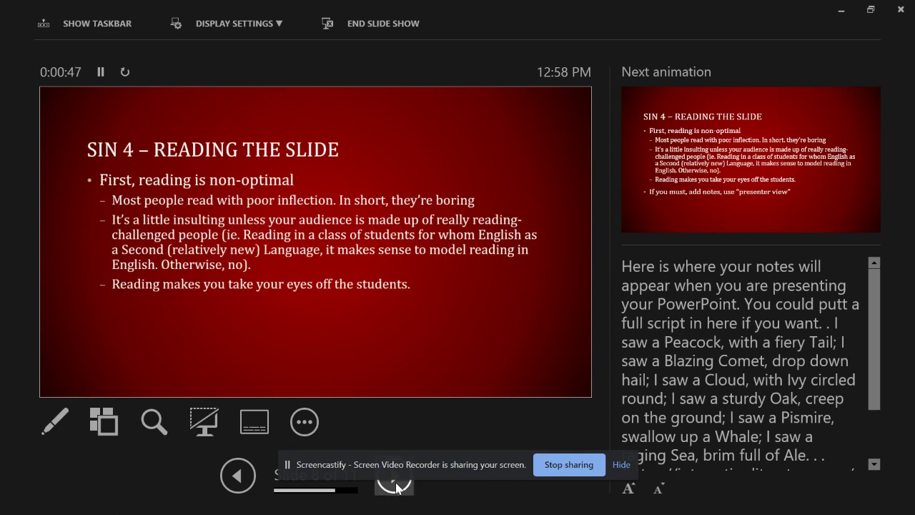
left_click(397, 488)
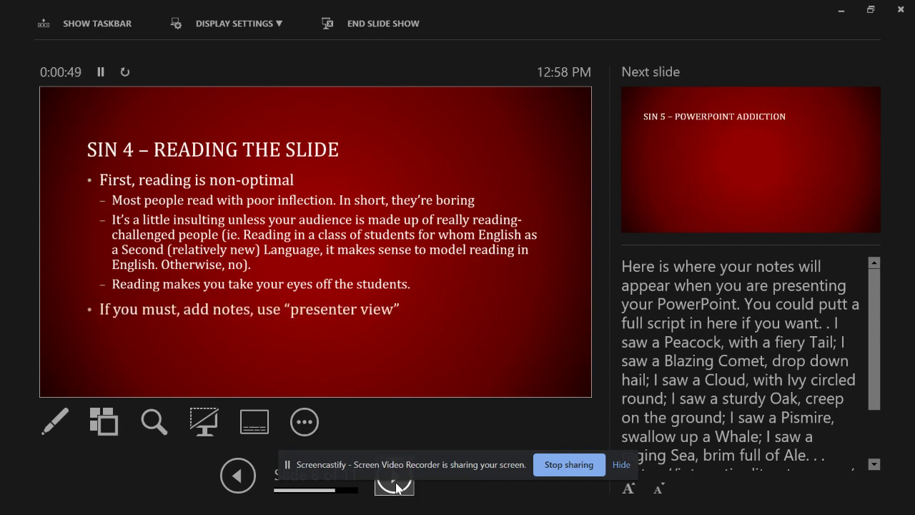
key("Escape")
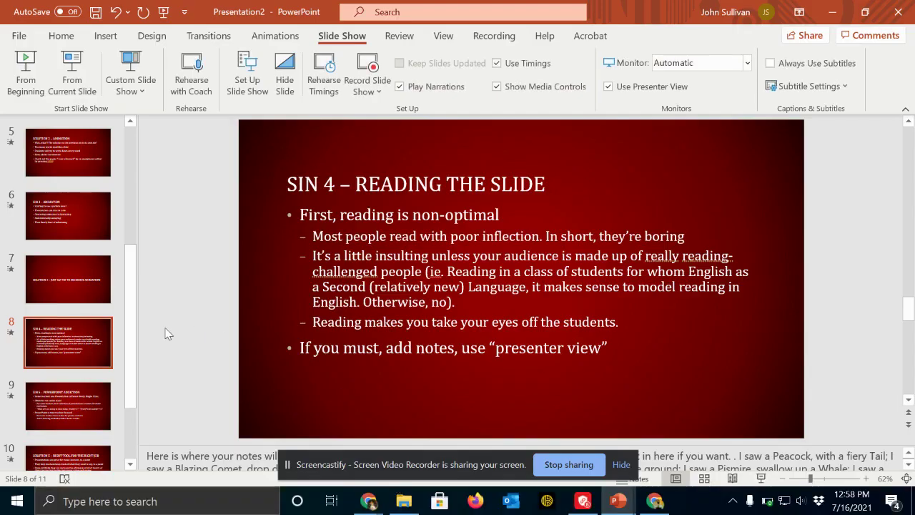
Select slide 9, 'SIN 5 – PowerPoint Addiction', and present from it full screen
left_click(63, 399)
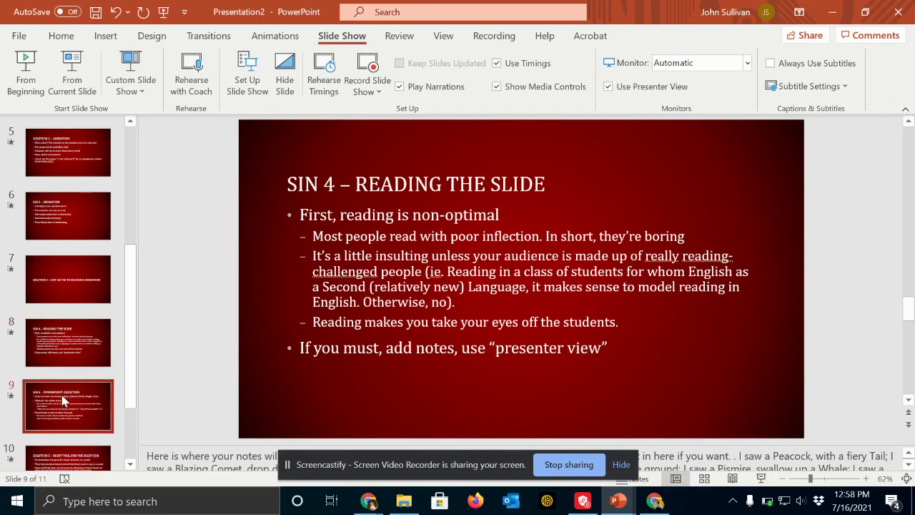
left_click(73, 68)
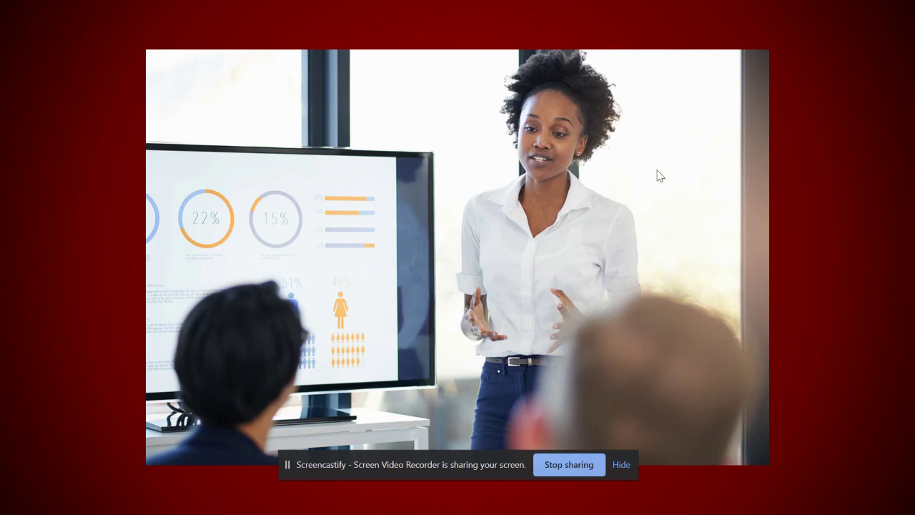
Exit the slideshow and scroll the slide thumbnail pane back up
key("Escape")
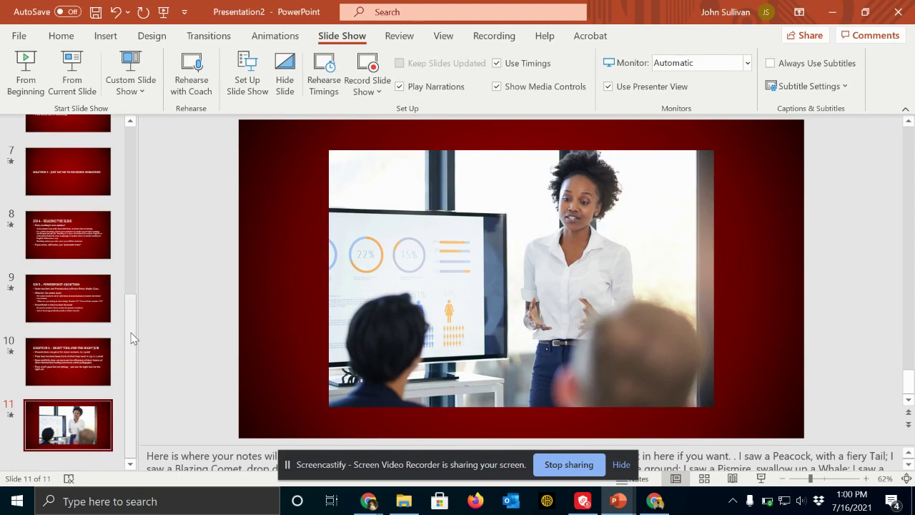
left_click_drag(131, 322, 137, 105)
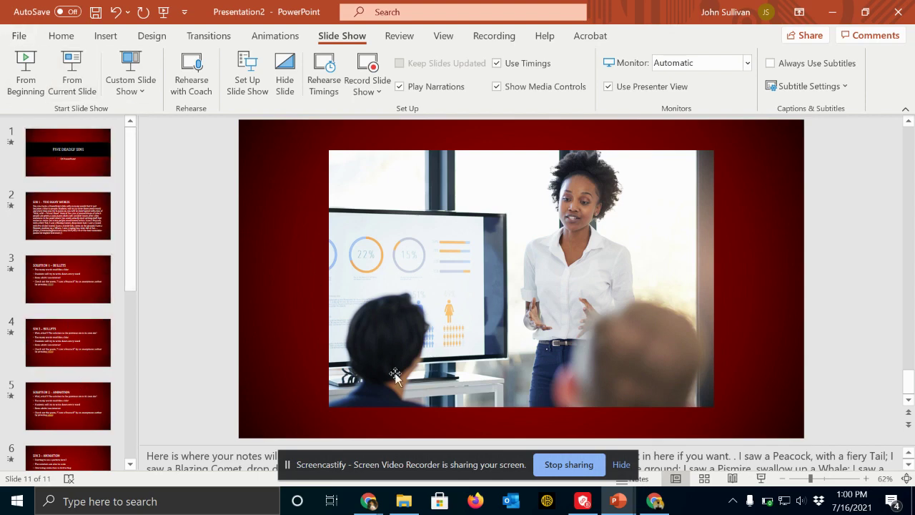
Switch to the Urban Ecology Sullivan presentation and play it from the beginning
mouse_move(624, 506)
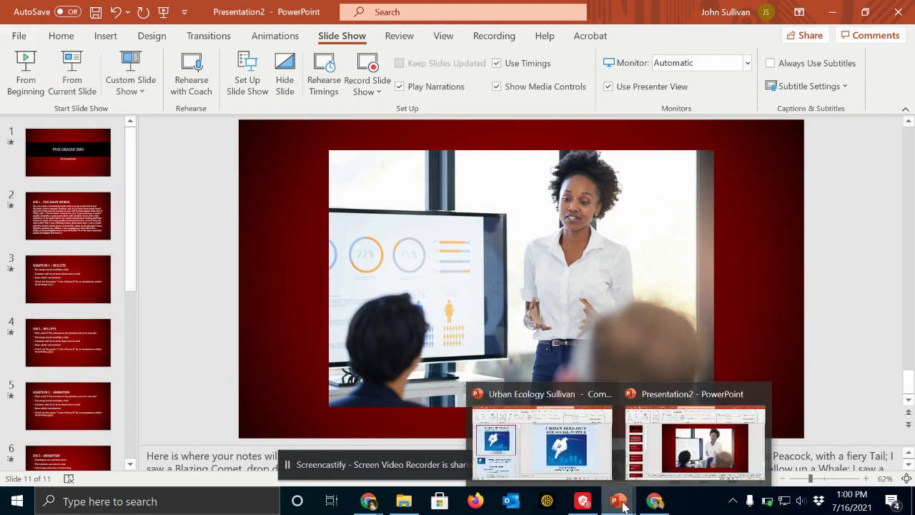
left_click(598, 458)
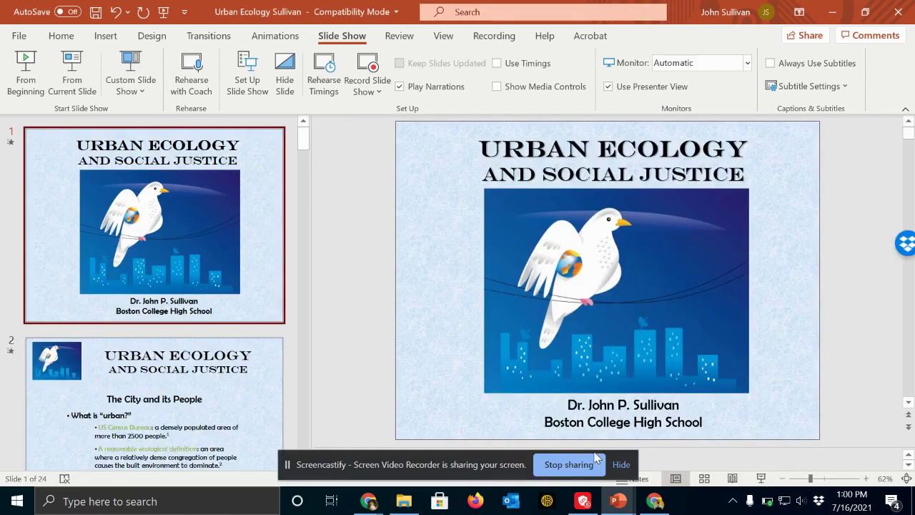
left_click(29, 68)
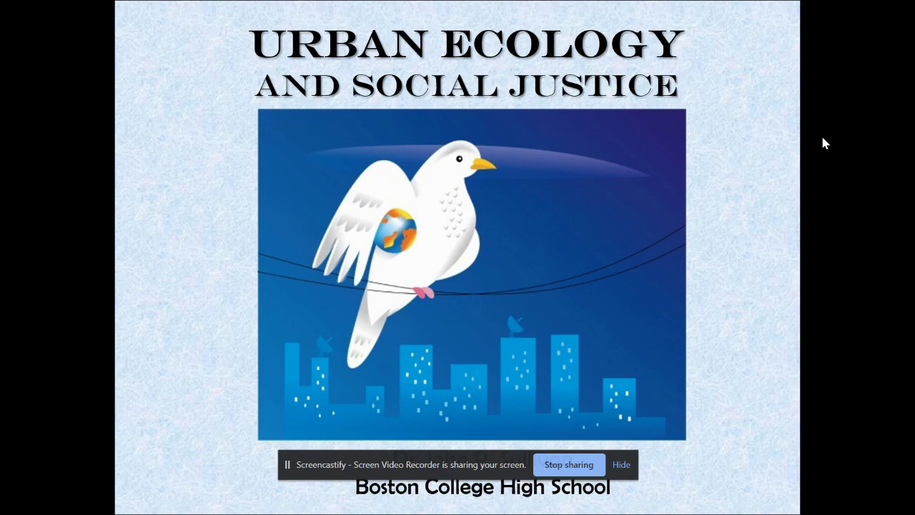
Reveal the 'What is urban?' bullet, the US Census and ecological definitions, then show Our cities are OUR ecosystems
key("Right")
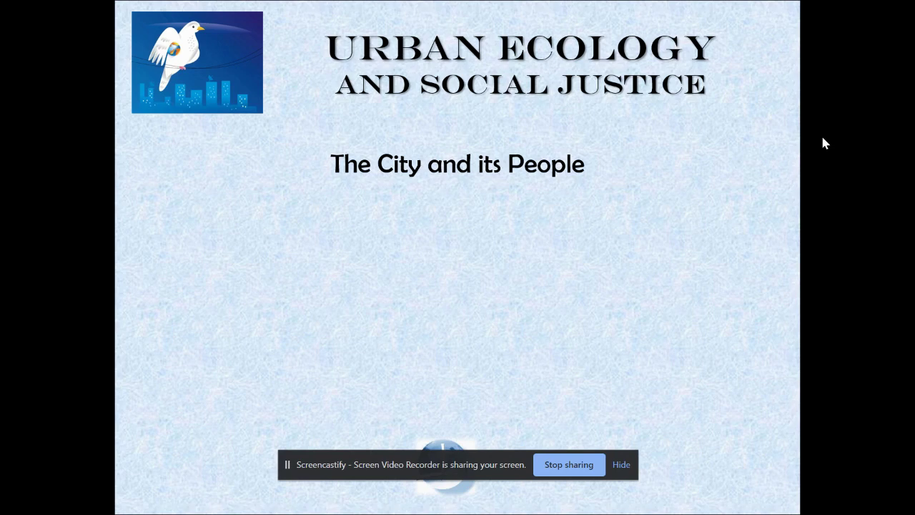
key("Right")
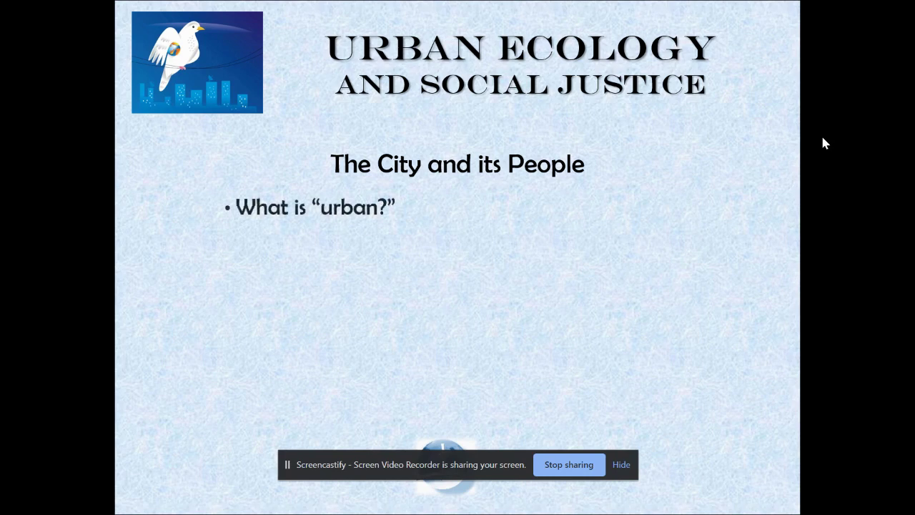
key("Right")
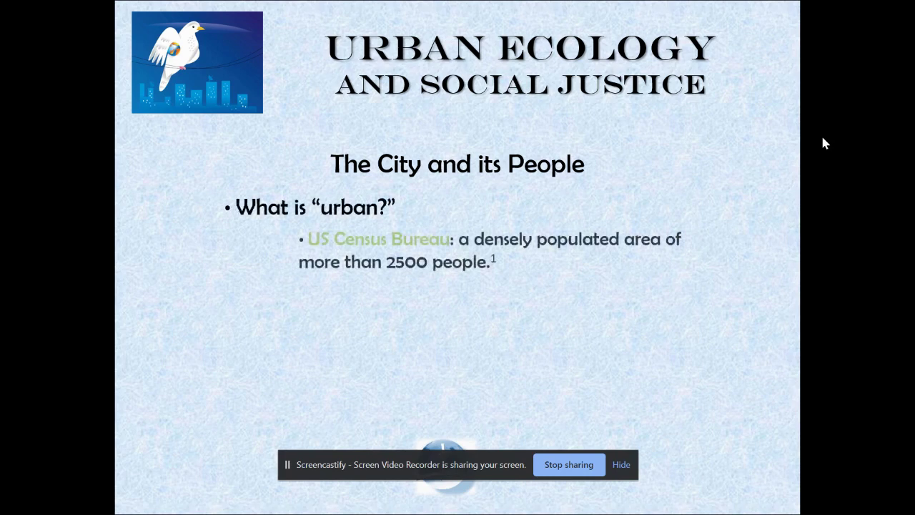
key("Right")
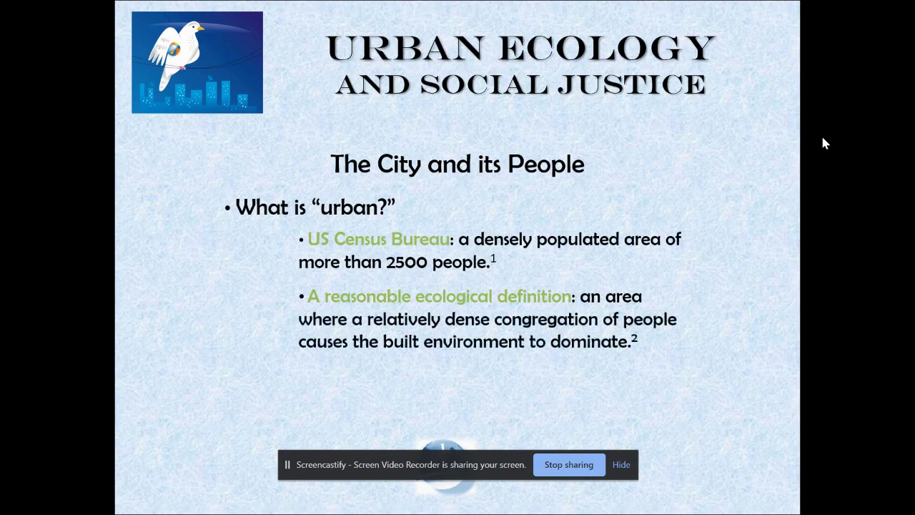
key("Right")
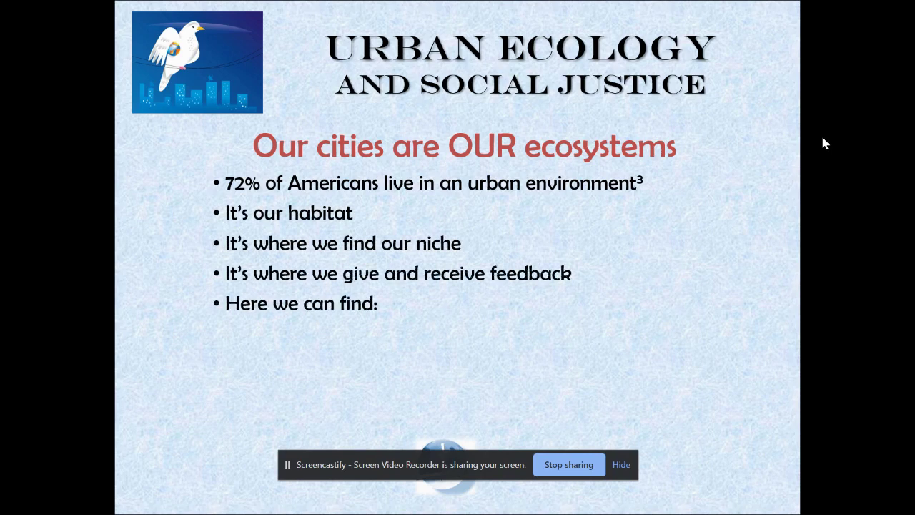
Reveal the ecosystem bullets and natural-process list, then the weeds, rat, tree-lined street and pigeon photos
key("Right")
key("Right")
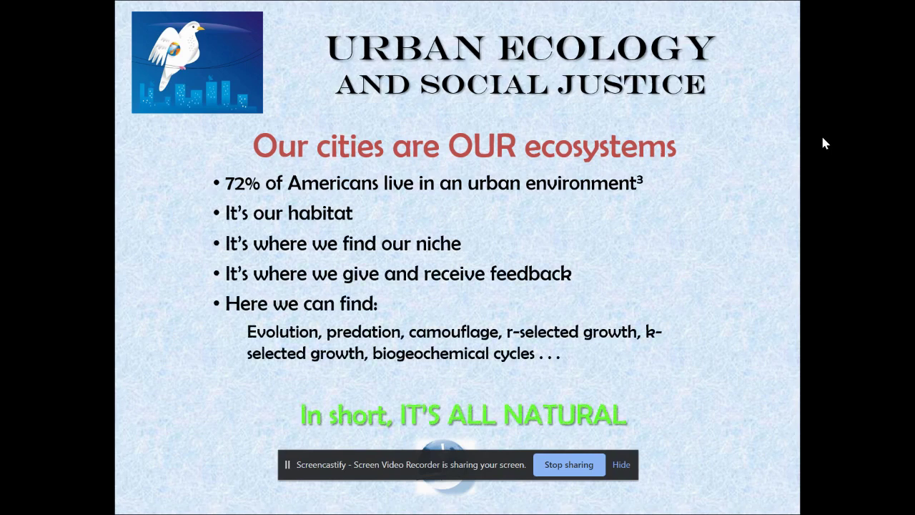
key("Right")
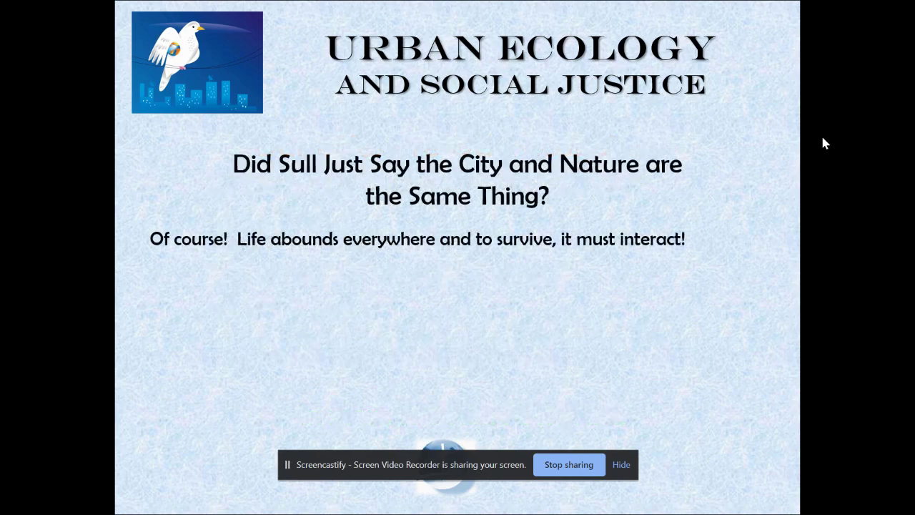
key("Right")
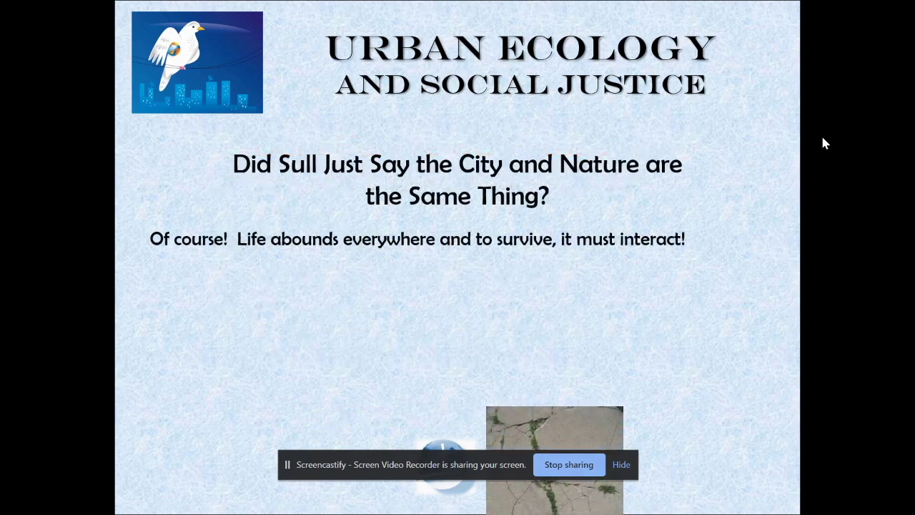
key("Right")
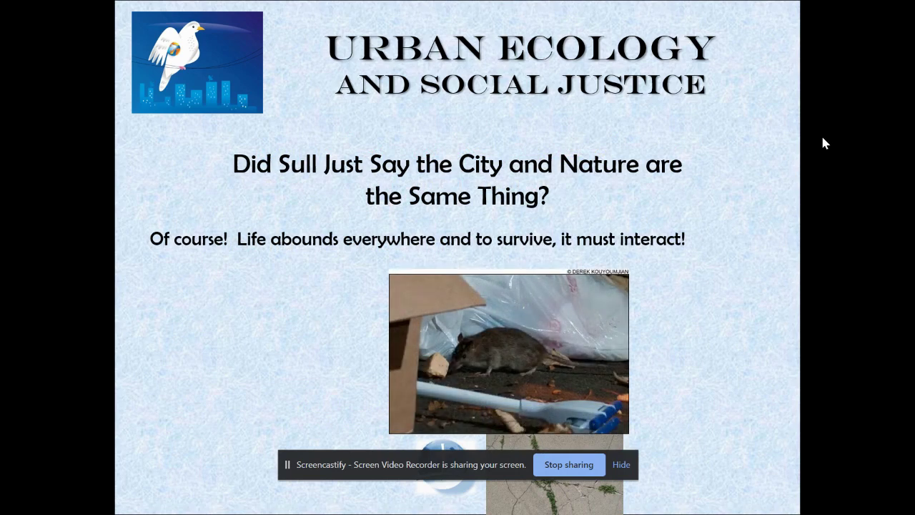
key("Right")
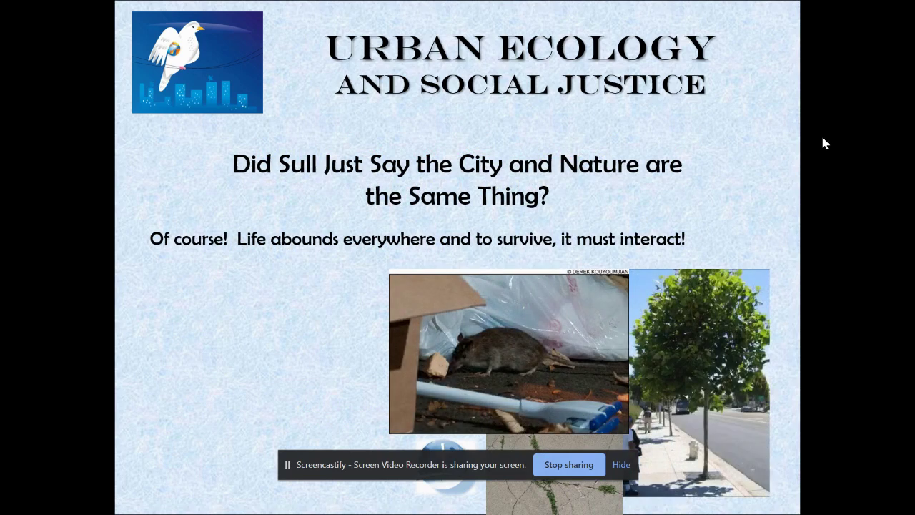
key("Right")
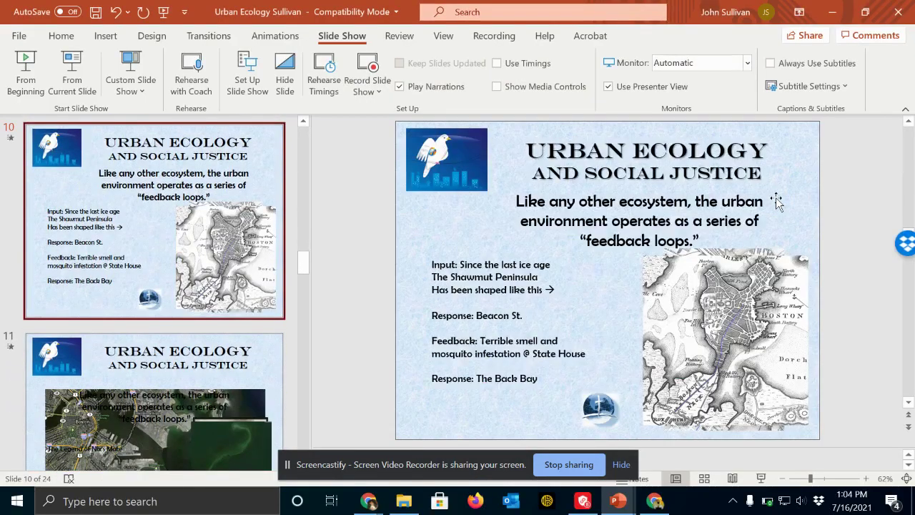
Select the slide 12 'Score!' thumbnail in the slide pane
scroll(204, 265, "down", 15)
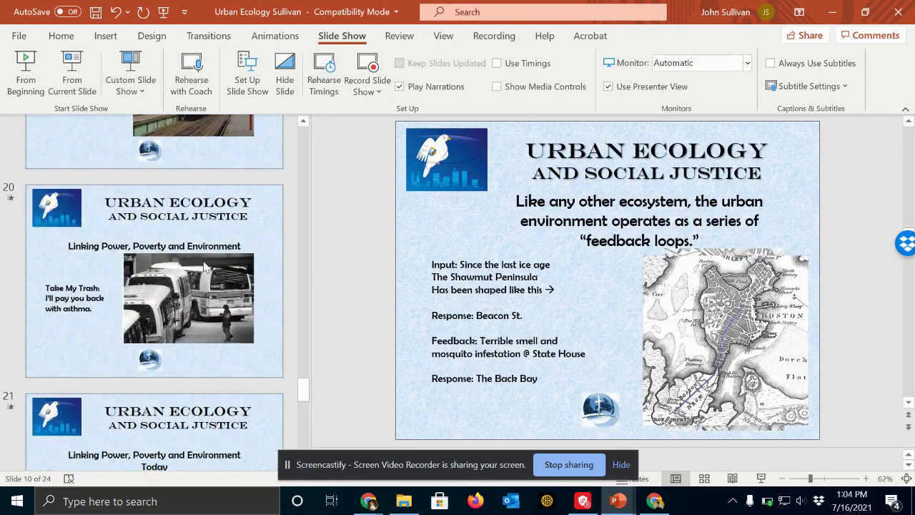
scroll(204, 266, "up", 5)
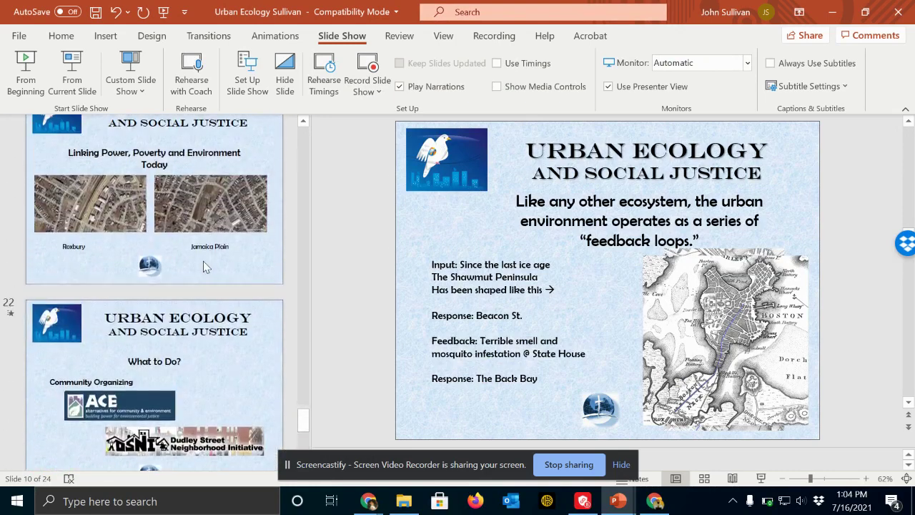
scroll(204, 265, "up", 6)
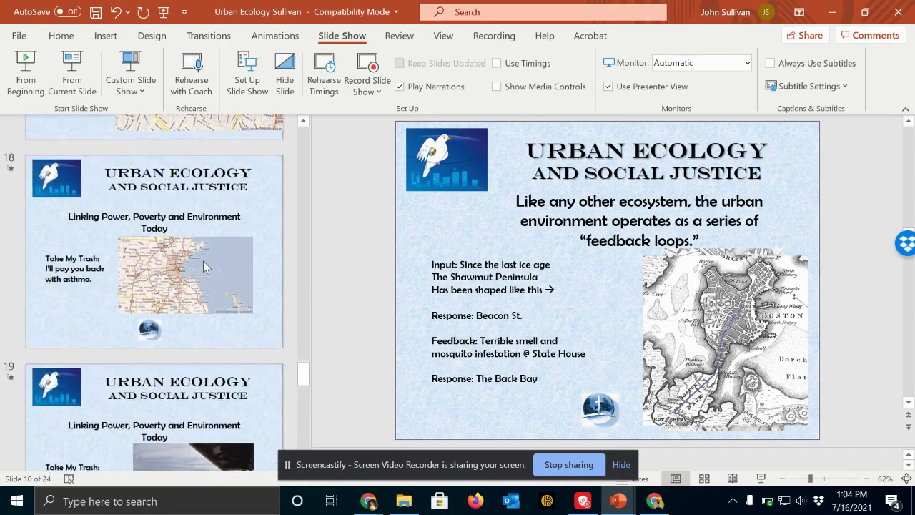
scroll(204, 265, "down", 9)
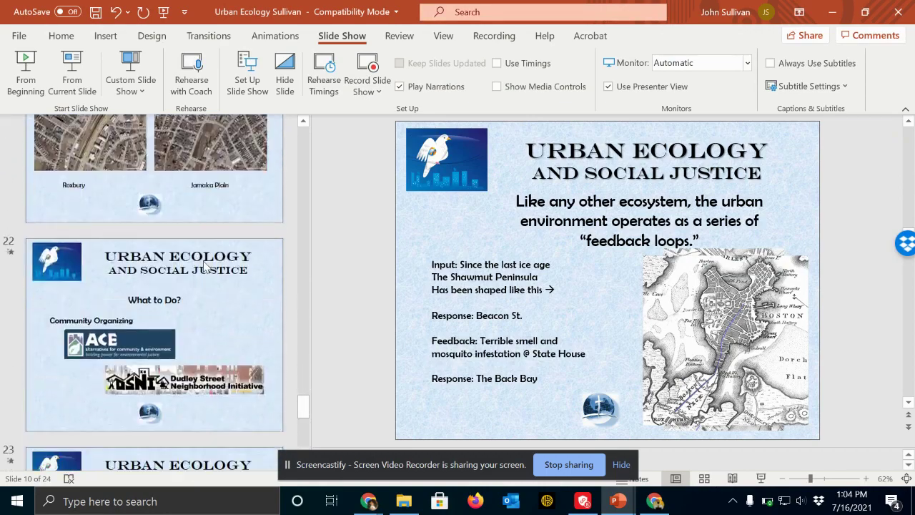
scroll(203, 261, "up", 15)
left_click(203, 261)
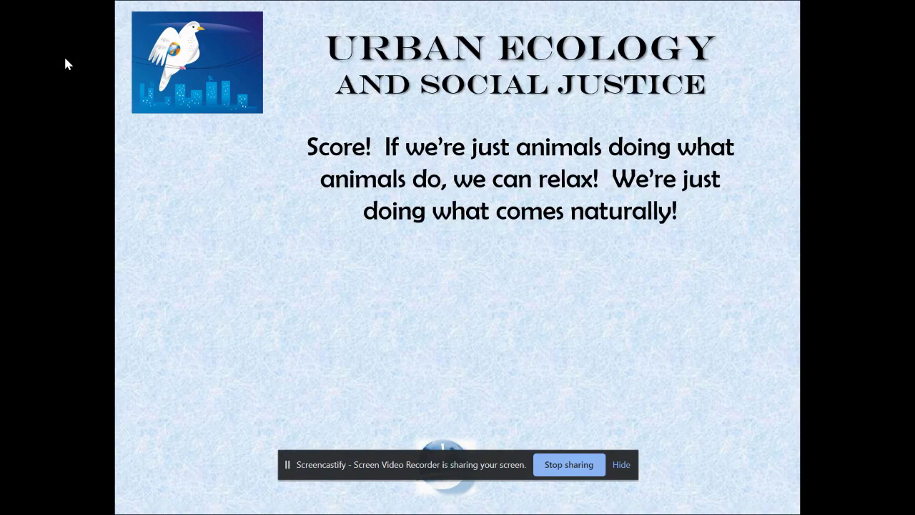
Reveal slide 12's first Genesis quote, the dominion quote, and the following line
key("Right")
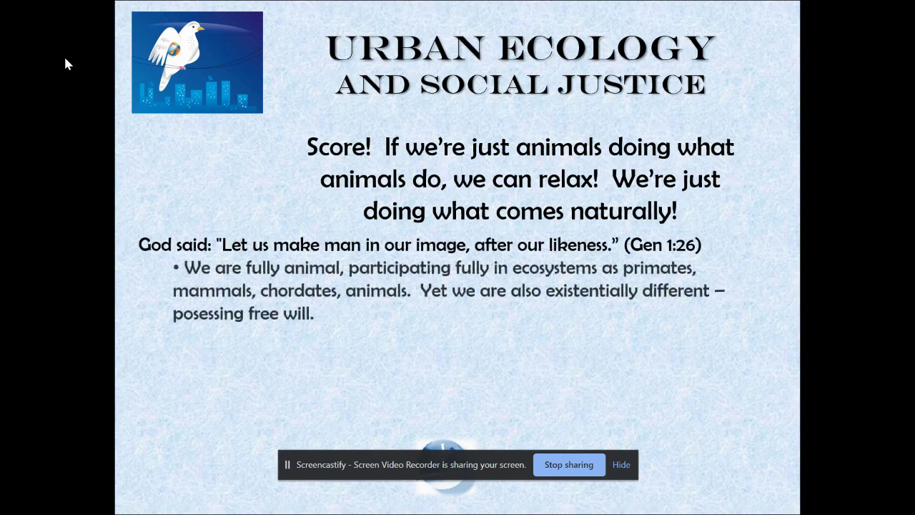
key("Right")
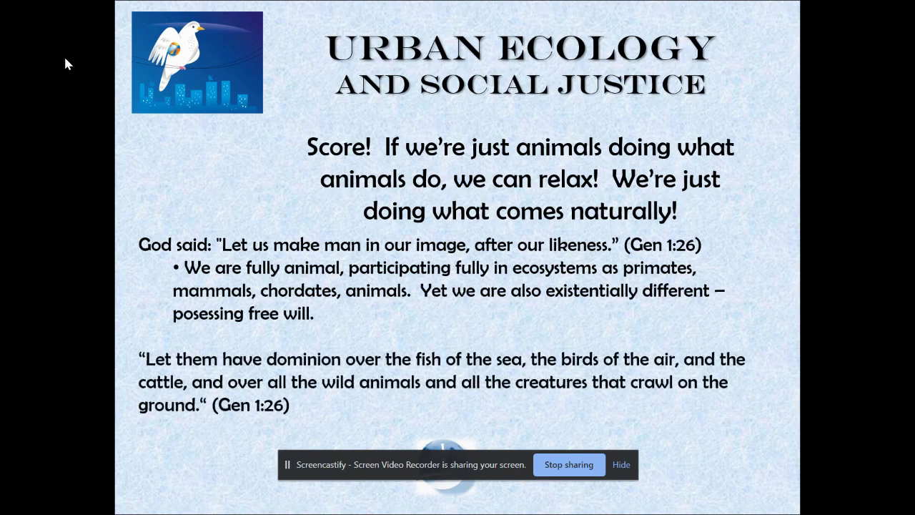
key("Right")
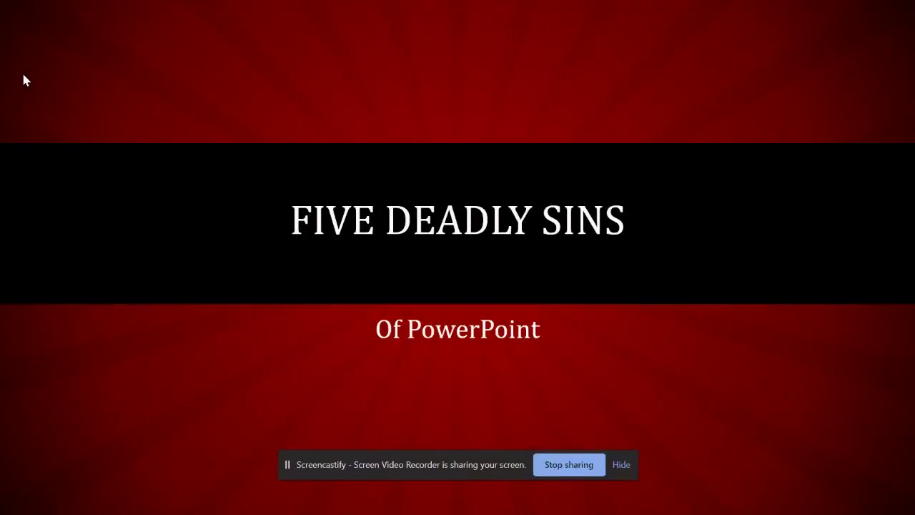